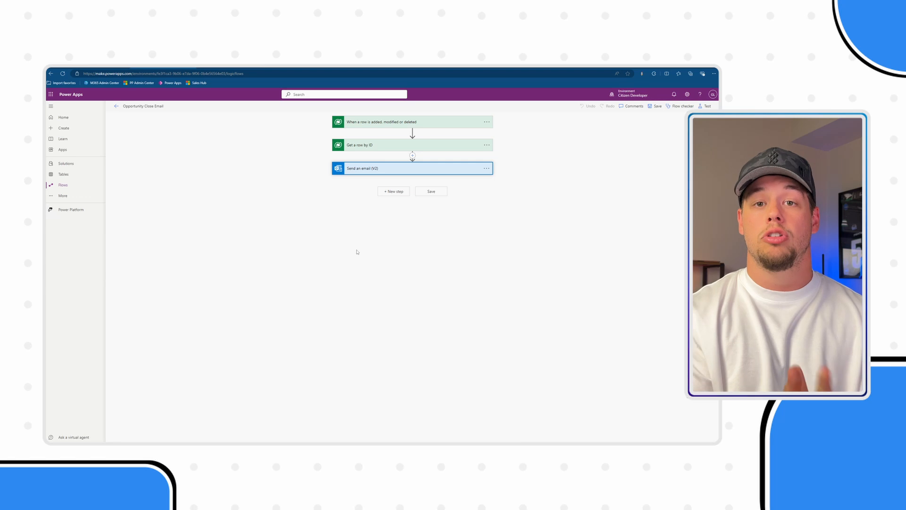
Step: Examine the trigger's basic and advanced settings, including its selected columns and row filter, and the Get a row by ID configuration
left_click(347, 249)
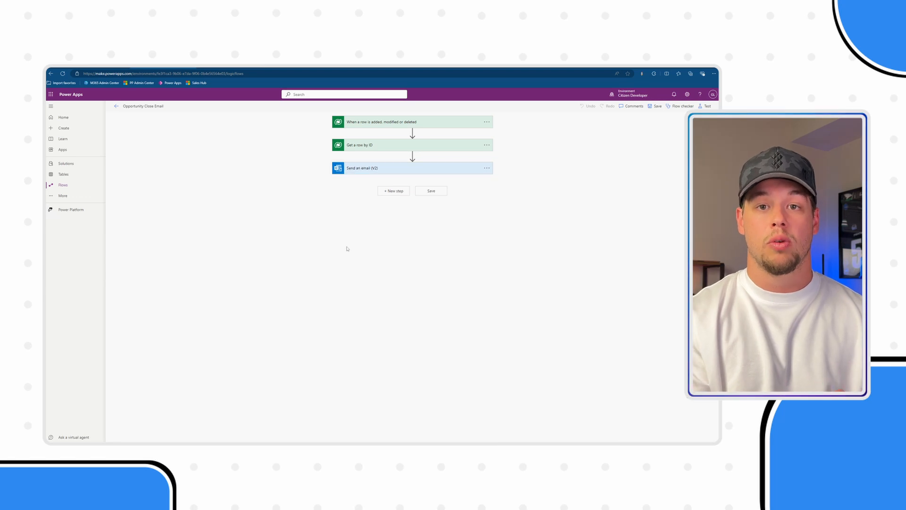
left_click(368, 123)
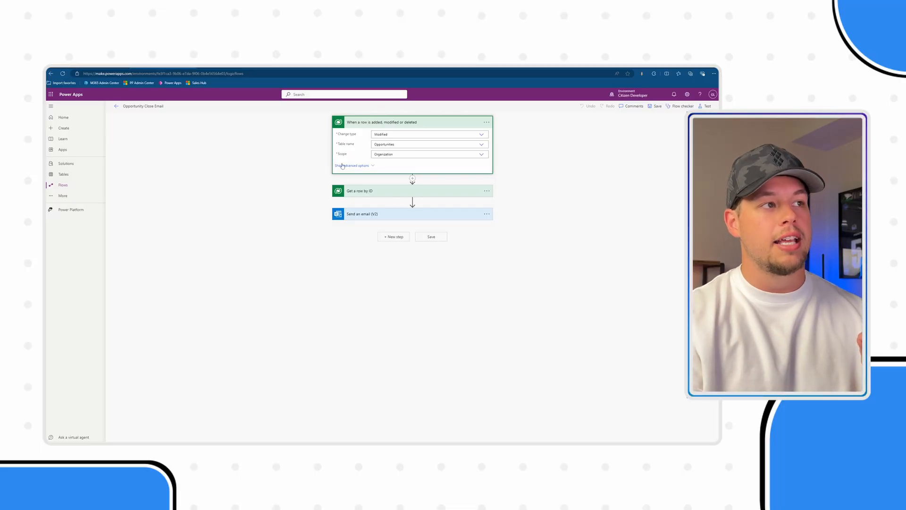
left_click(343, 166)
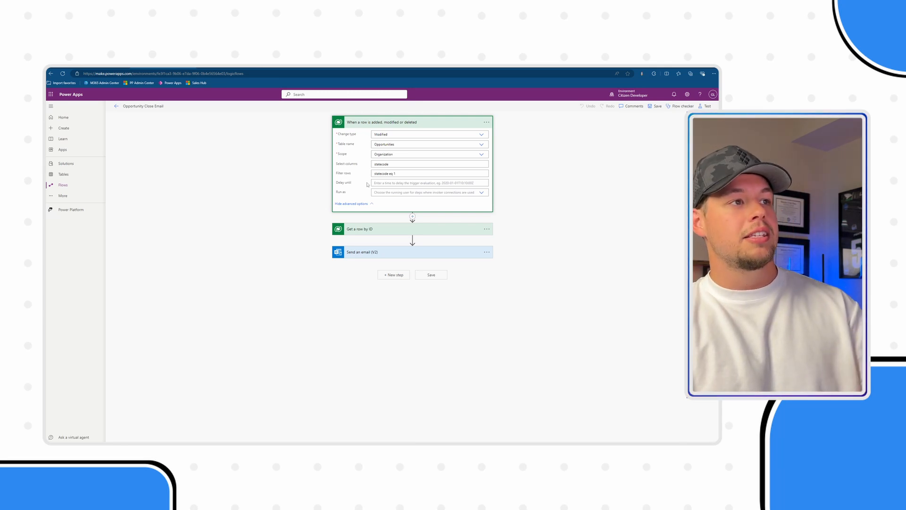
left_click_drag(388, 164, 373, 165)
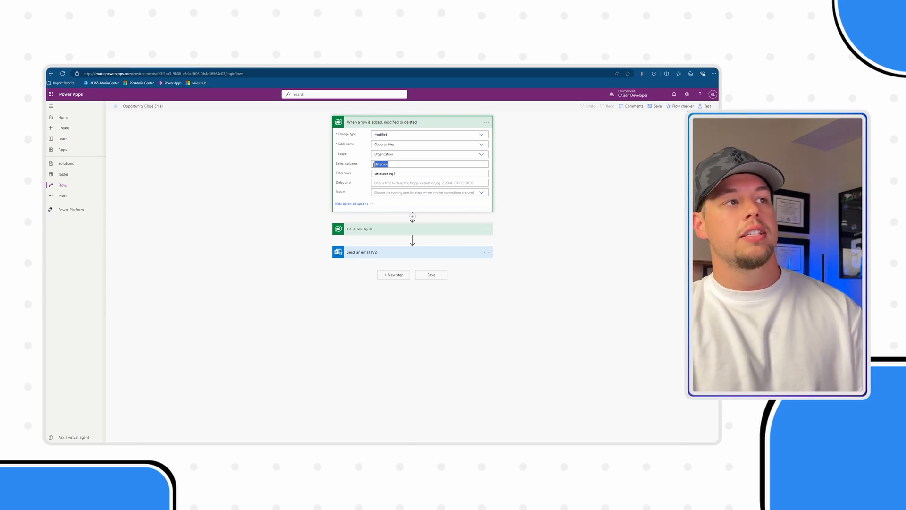
left_click(373, 164)
left_click_drag(390, 163, 373, 163)
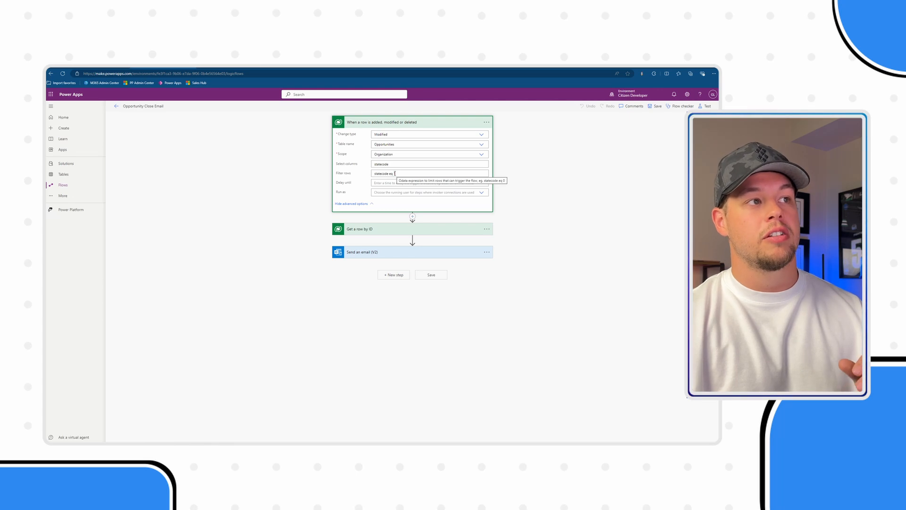
type("1")
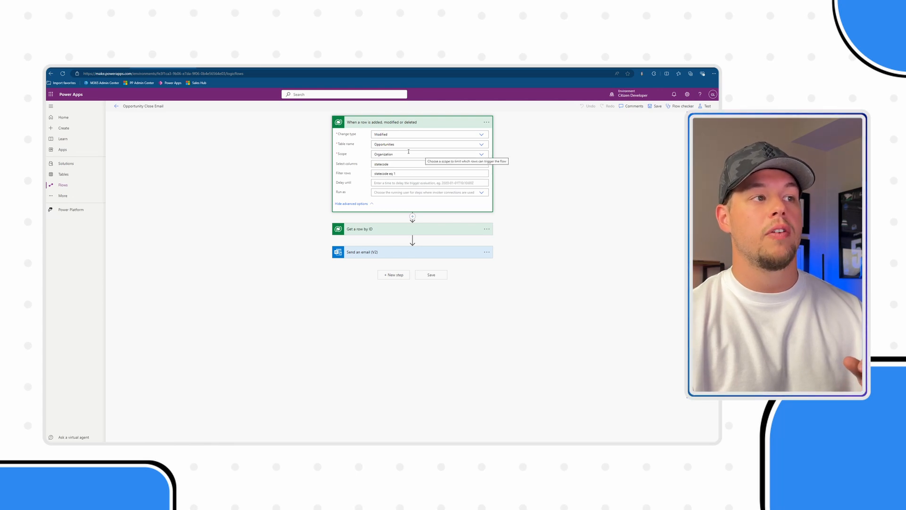
left_click(373, 229)
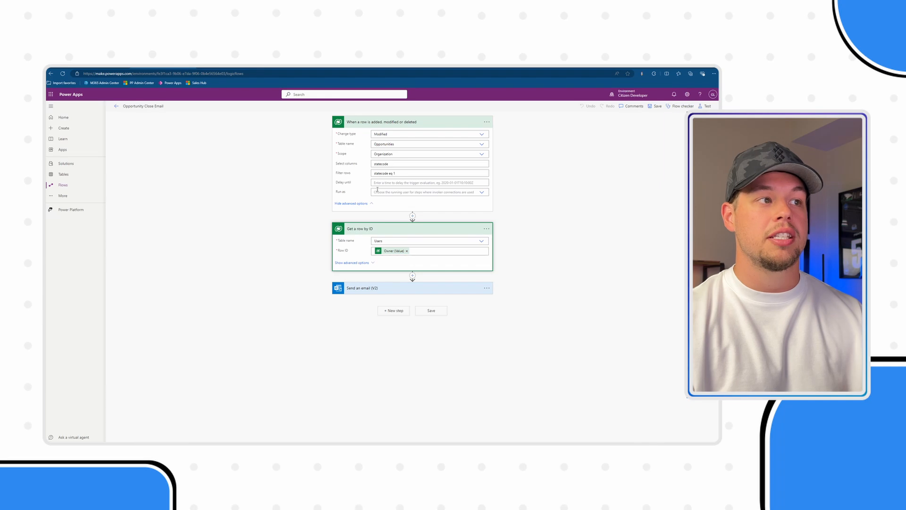
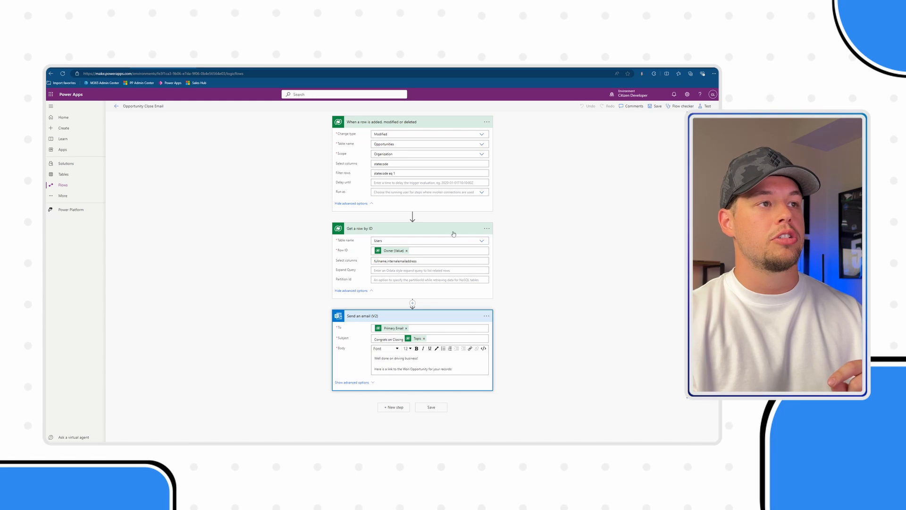
Step: Collapse the trigger and Get a row by ID cards, and insert a Compose action before Send an email (V2)
left_click(425, 229)
left_click(432, 122)
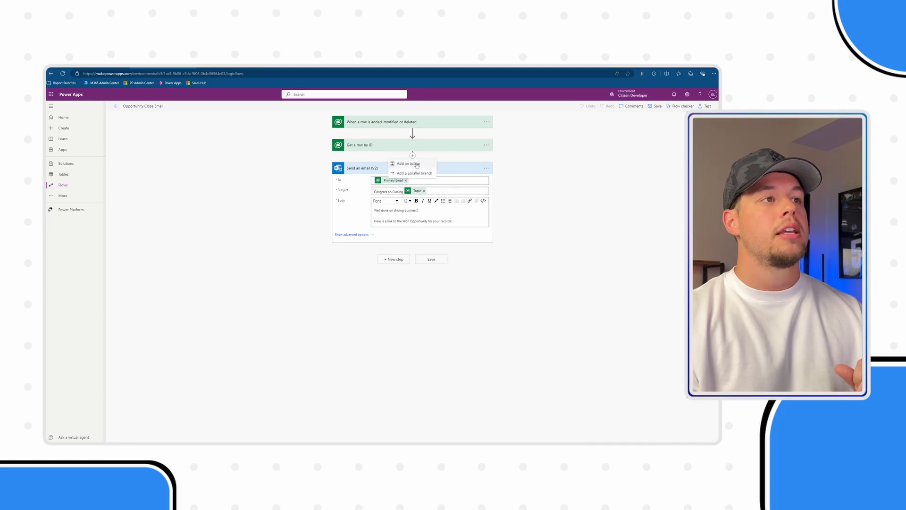
left_click(417, 164)
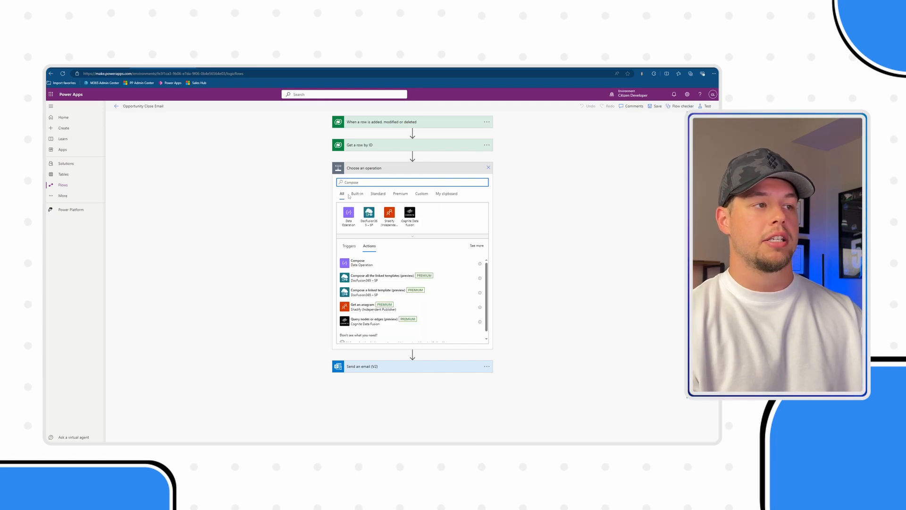
left_click(351, 265)
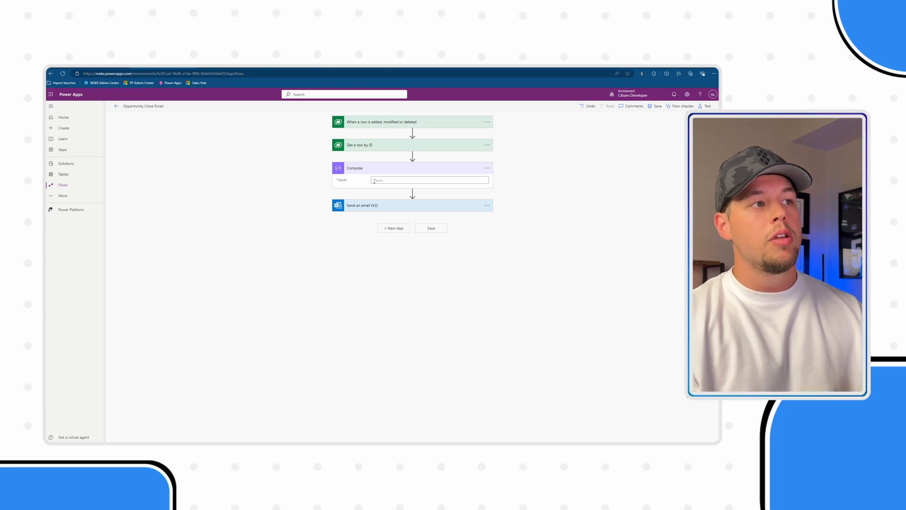
Step: Copy the full record URL of My BIG Opportunity from Dynamics 365 into the Compose action's Inputs
left_click(377, 180)
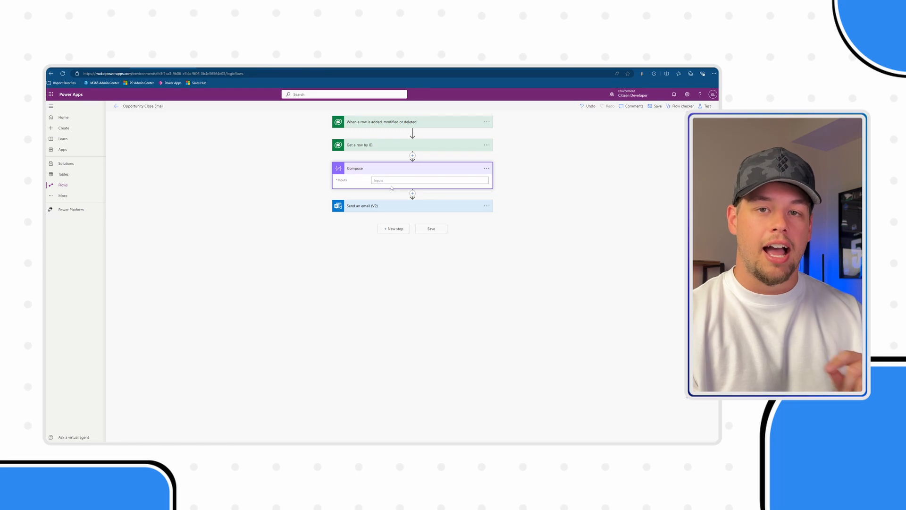
left_click(391, 182)
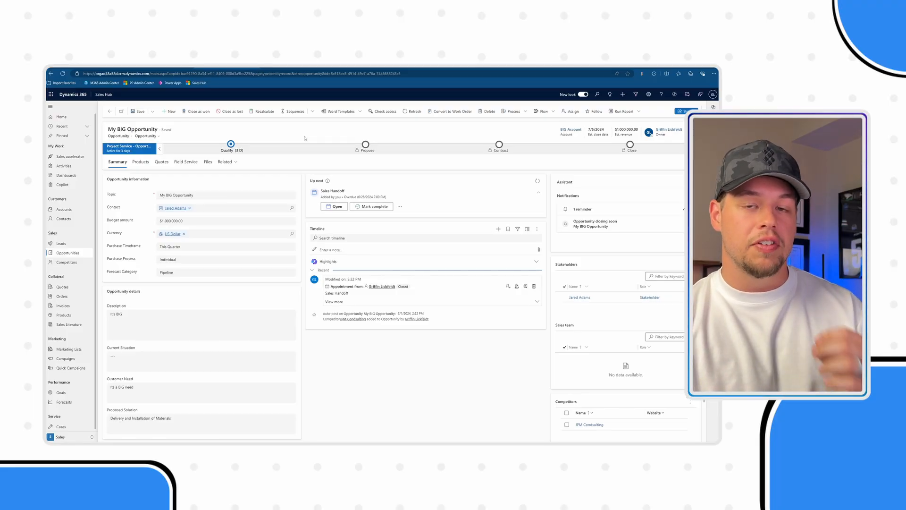
left_click_drag(402, 73, 95, 78)
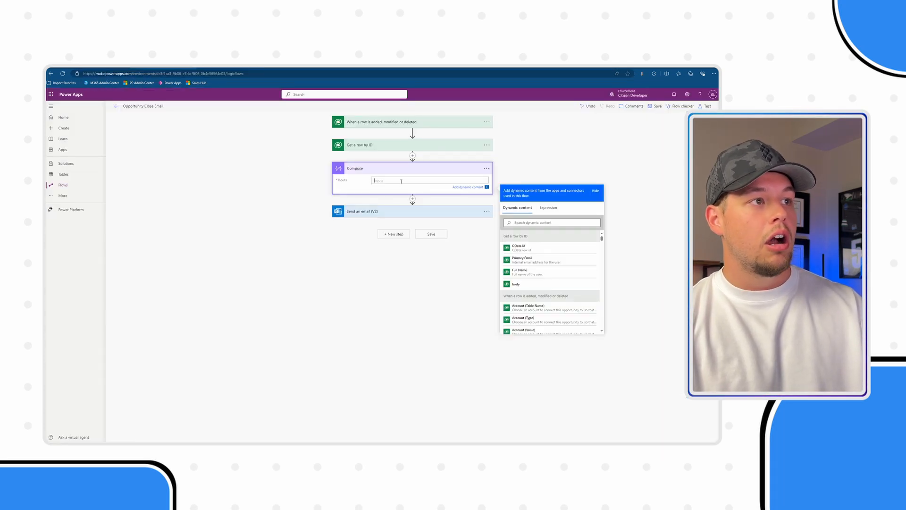
key("ctrl+v")
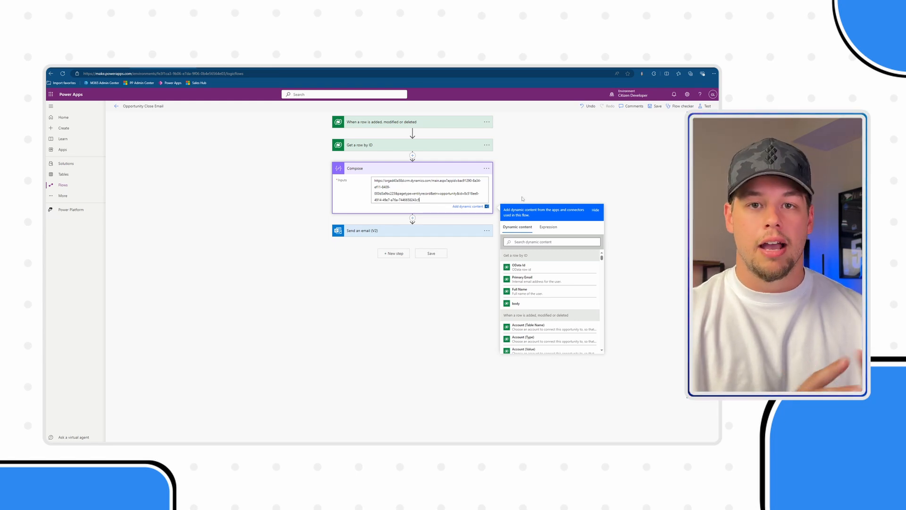
Step: Insert the Compose Outputs dynamic content at the end of the email body, after the Won Opportunity link sentence
left_click(448, 230)
left_click(454, 278)
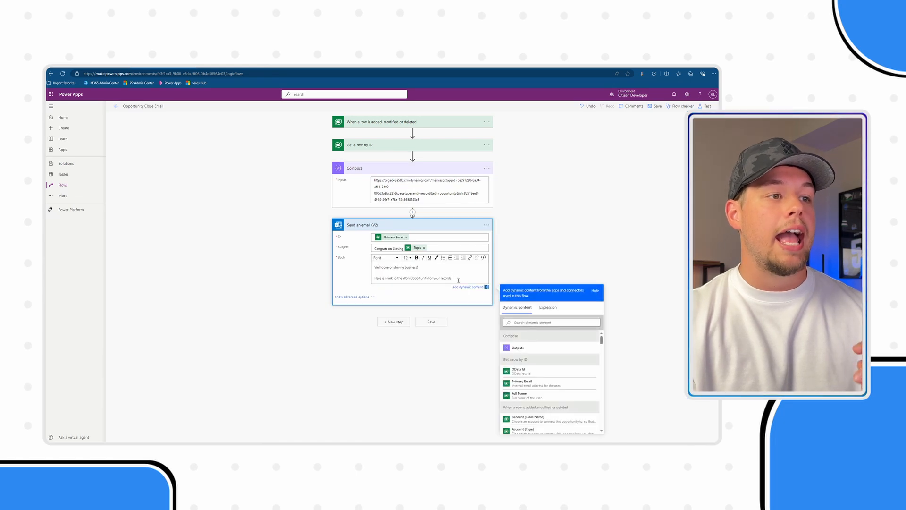
left_click(517, 348)
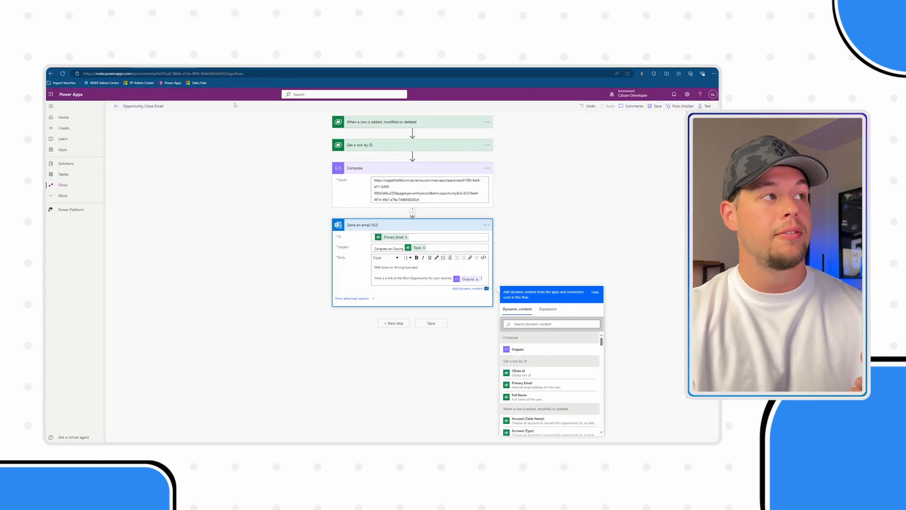
Step: Replace the record ID at the end of the Compose URL with the trigger's Opportunity unique identifier as dynamic content
left_click(433, 199)
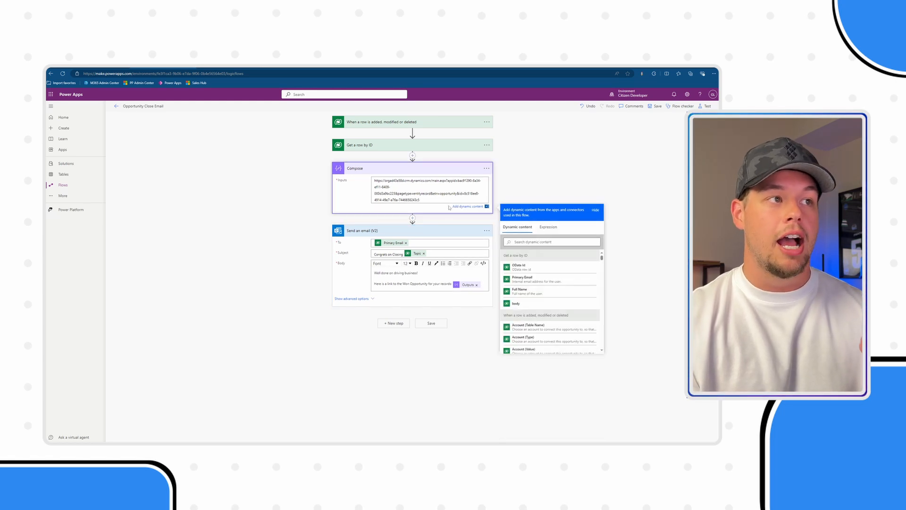
left_click(442, 194)
left_click_drag(442, 193, 451, 200)
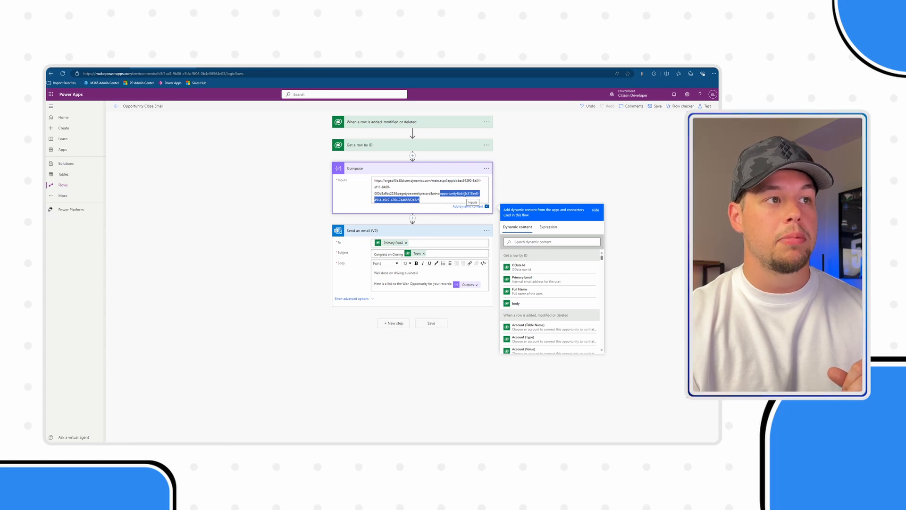
left_click_drag(464, 193, 473, 199)
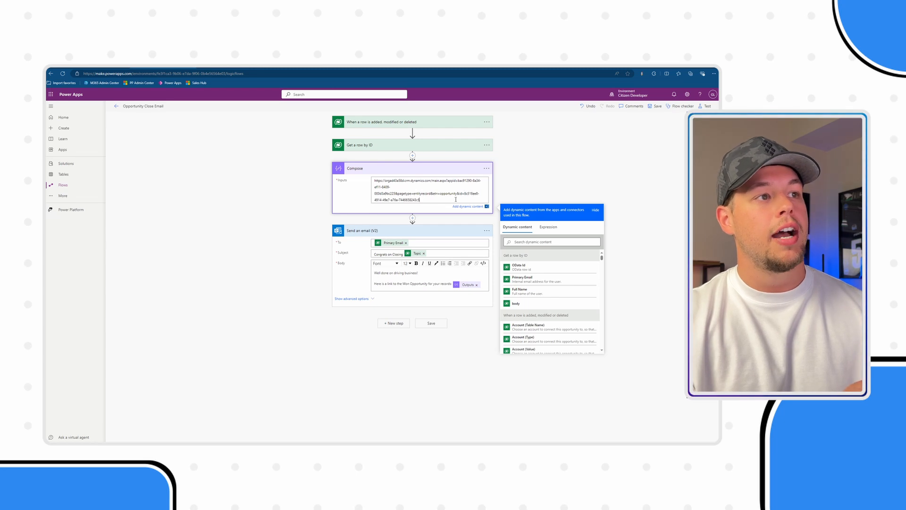
left_click_drag(455, 199, 465, 194)
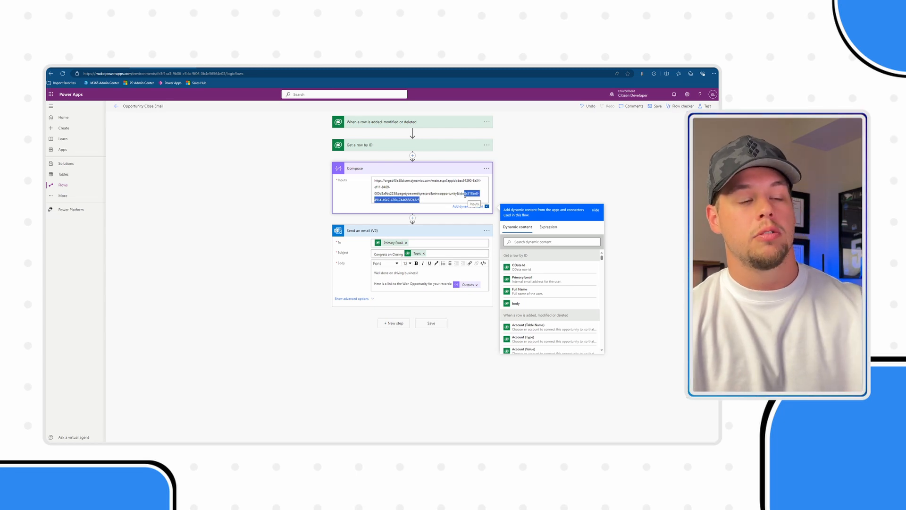
key("BackSpace")
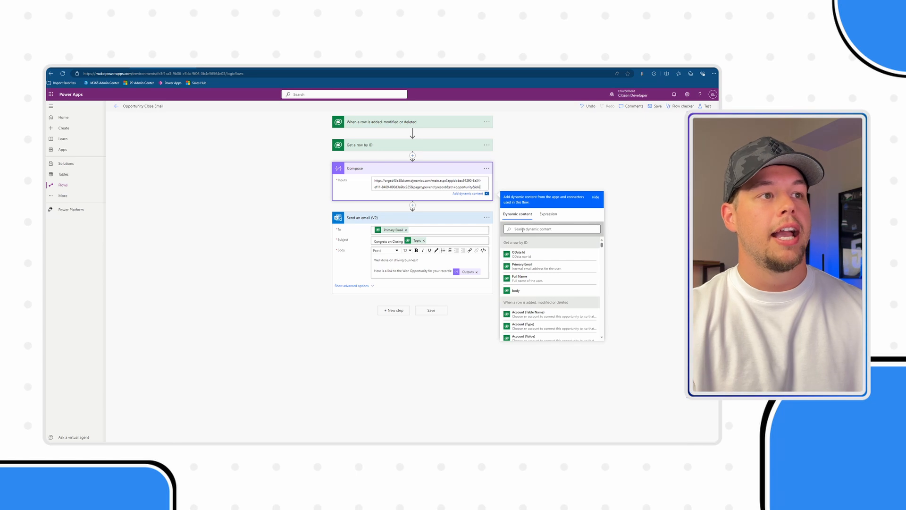
left_click(521, 230)
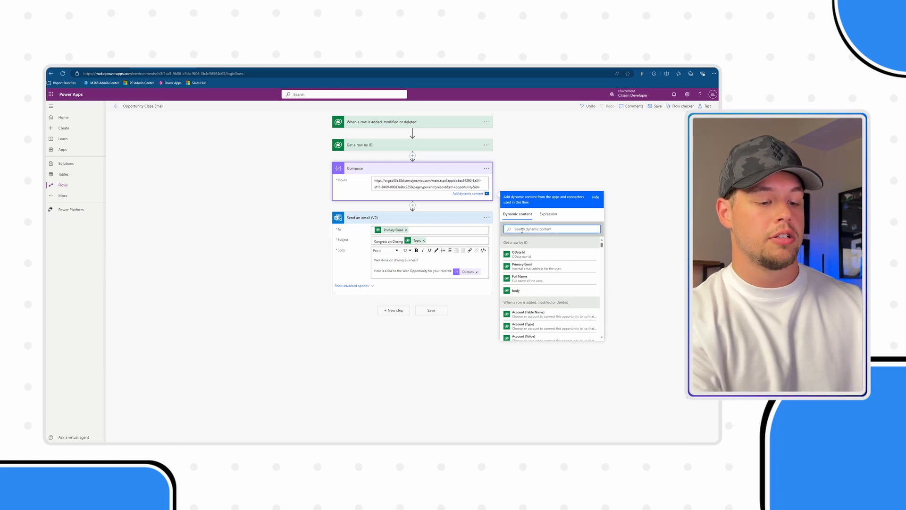
type("Opportunity")
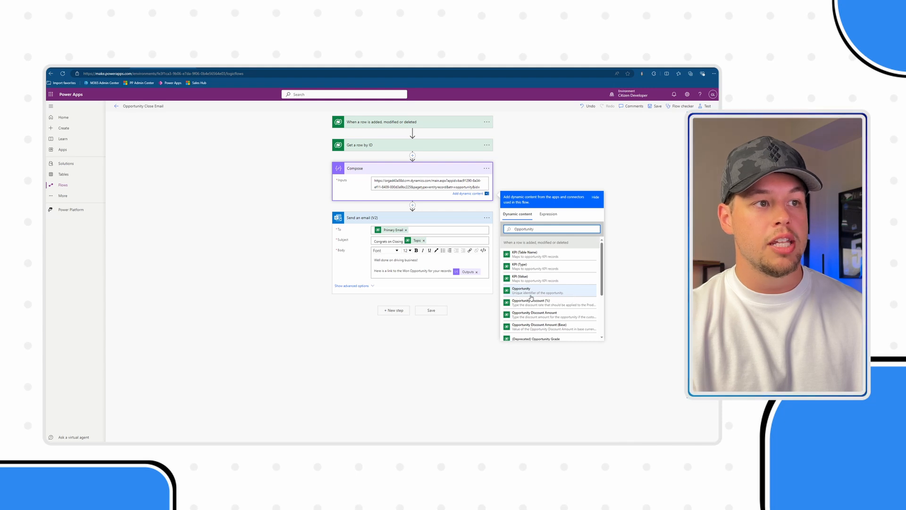
left_click(556, 293)
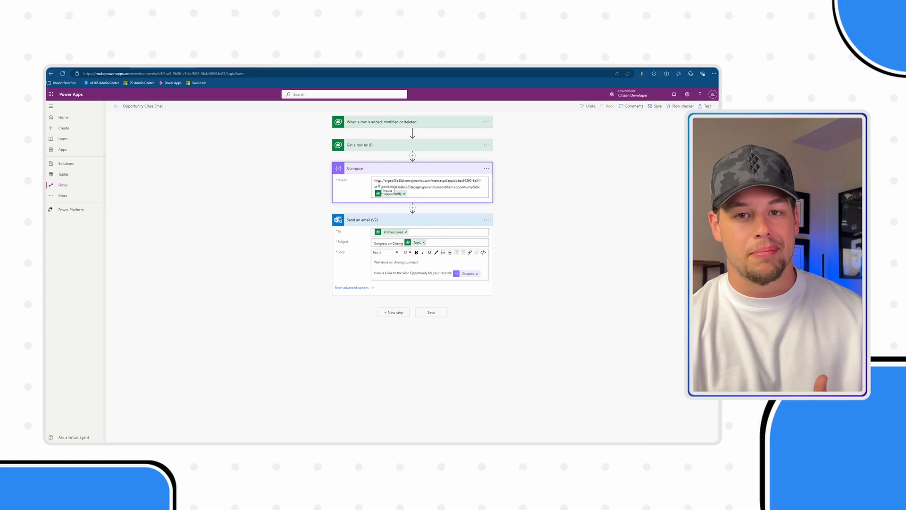
Step: Save the flow and start a manual test run
left_click(658, 106)
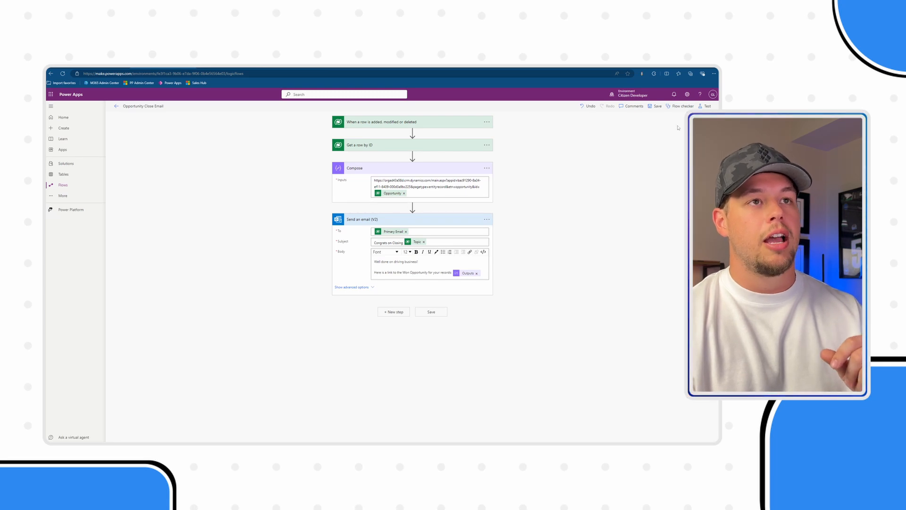
left_click(706, 106)
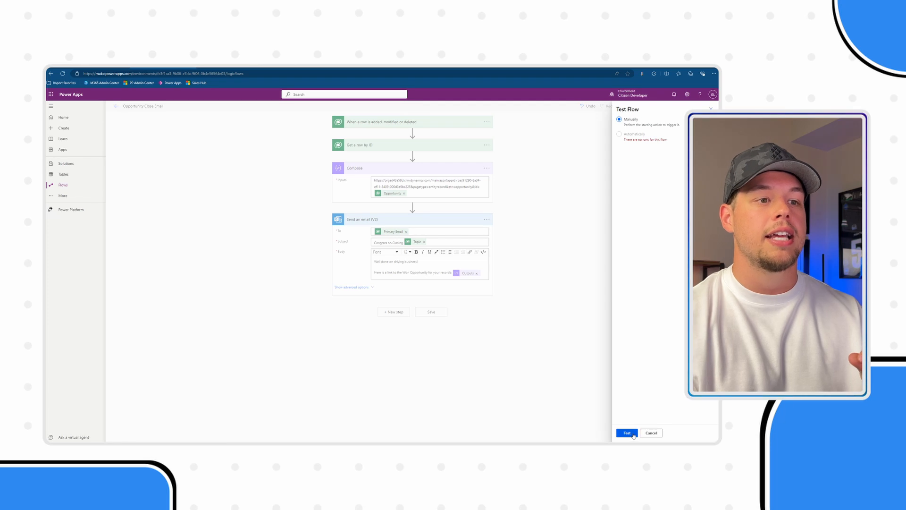
left_click(635, 433)
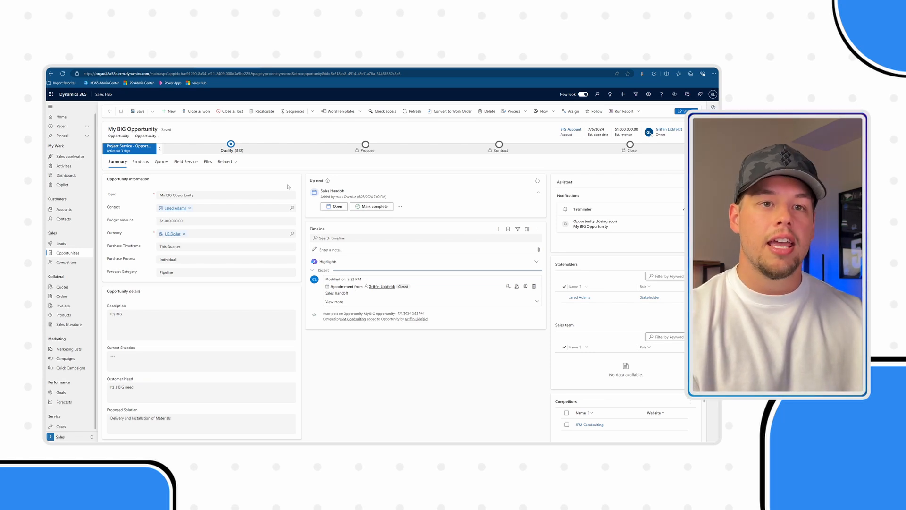
Step: Switch to Dynamics 365 Sales Hub and close My BIG Opportunity as Won, keeping the proposed revenue and close date
left_click(206, 113)
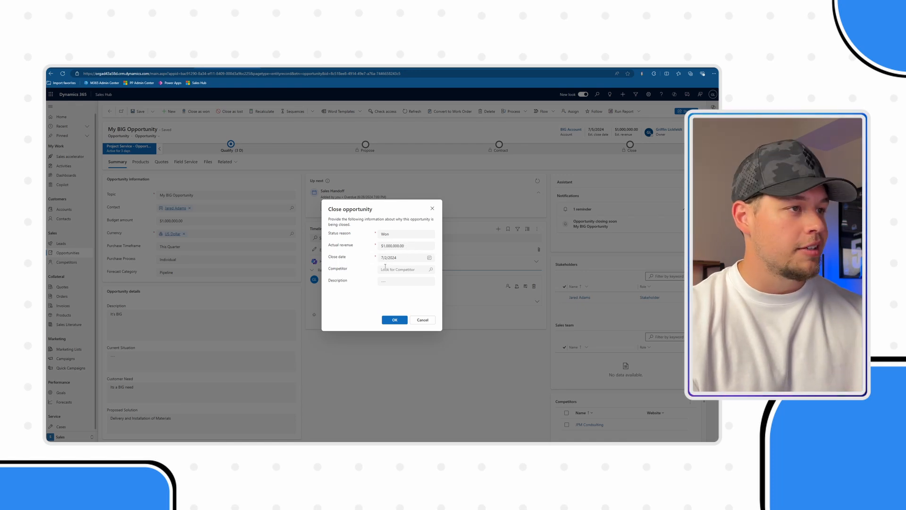
left_click(396, 320)
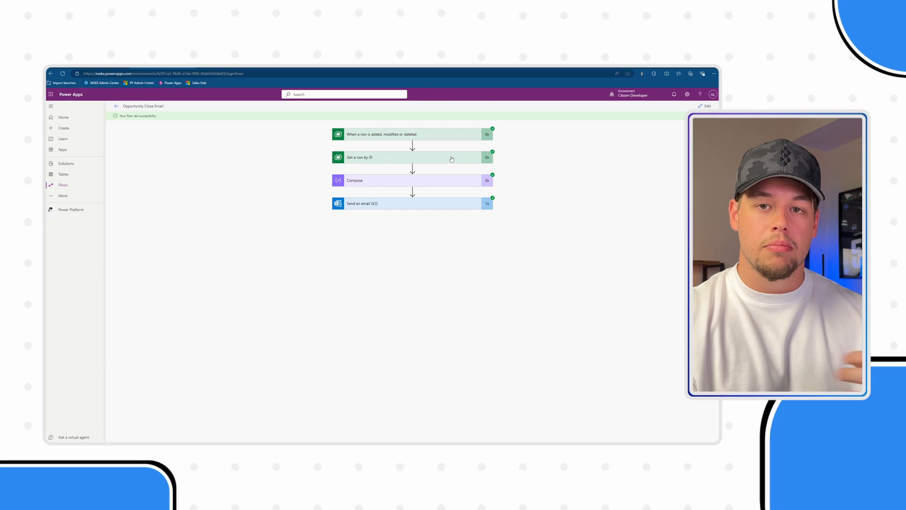
Step: Check the Send an email (V2) action in the flow run and the subject and body of the congratulations email received in Outlook
left_click(435, 205)
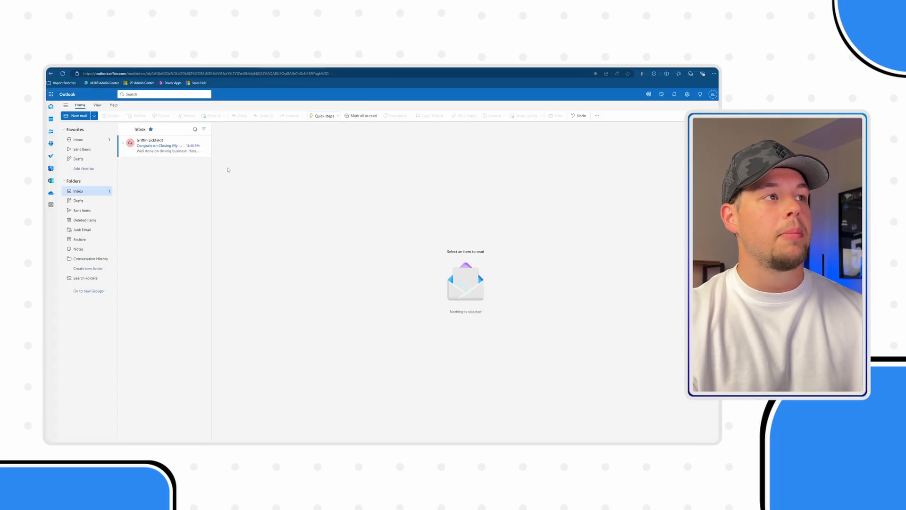
left_click(165, 146)
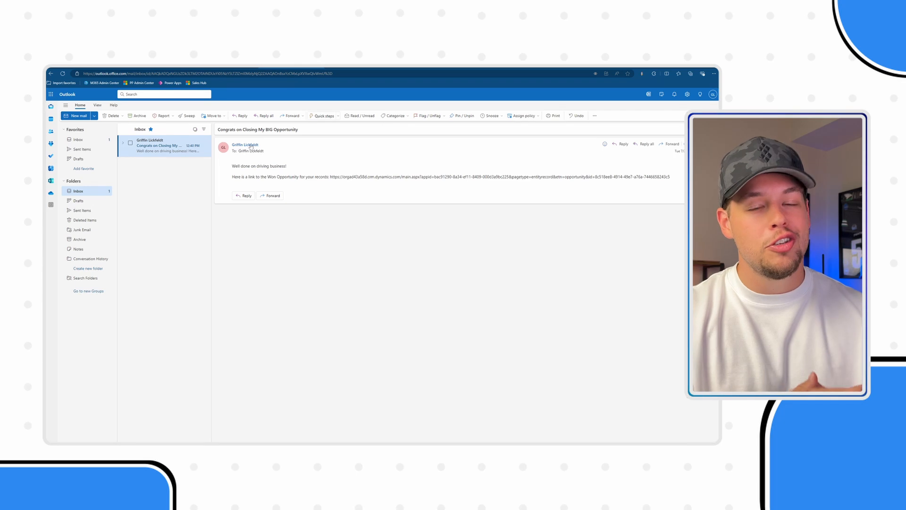
left_click_drag(259, 130, 294, 130)
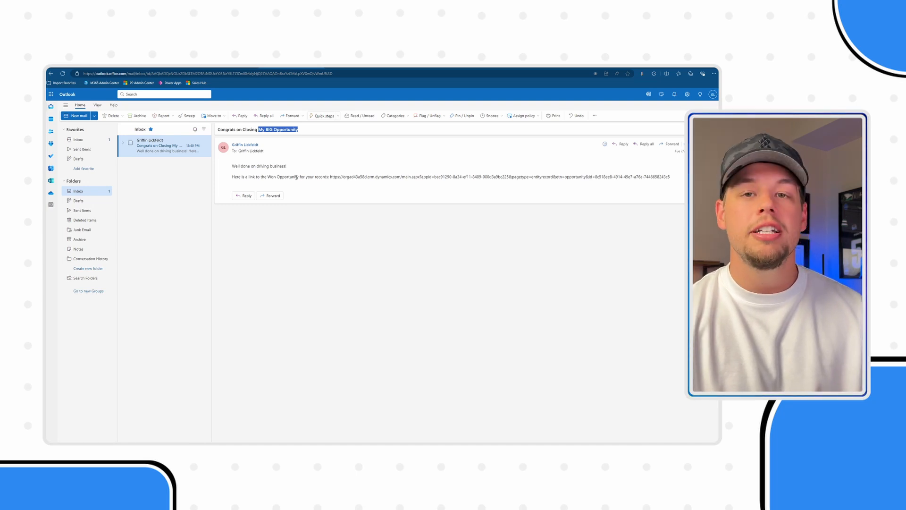
left_click(261, 172)
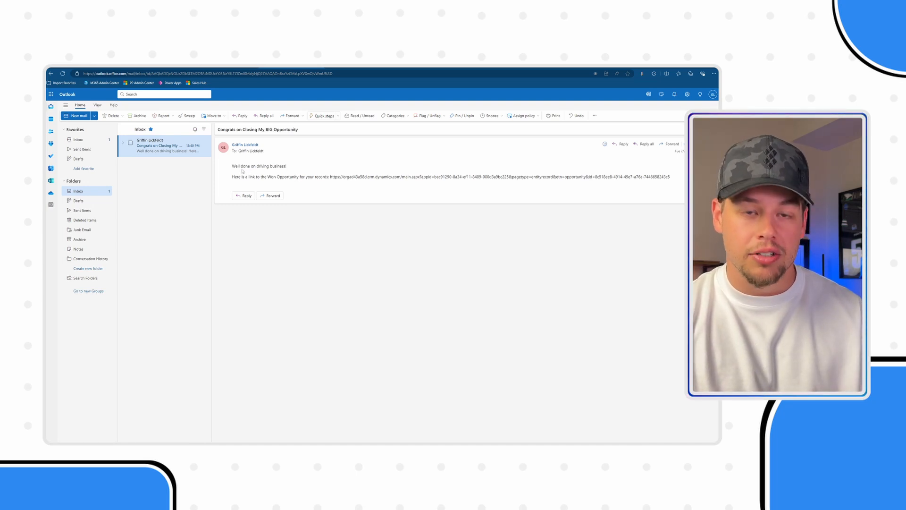
Step: Copy the full opportunity URL from the body of the congratulations email and open it in a new browser tab
left_click_drag(330, 177, 669, 183)
key("ctrl+c")
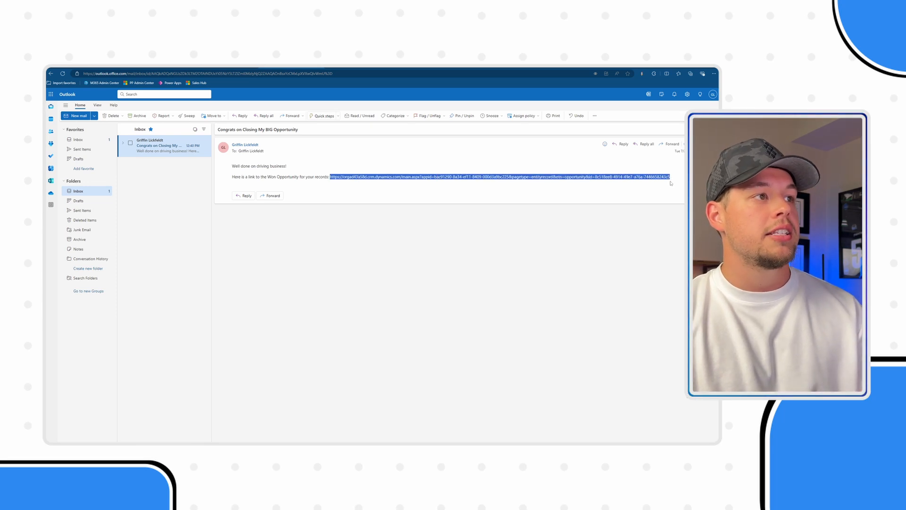
key("ctrl+t")
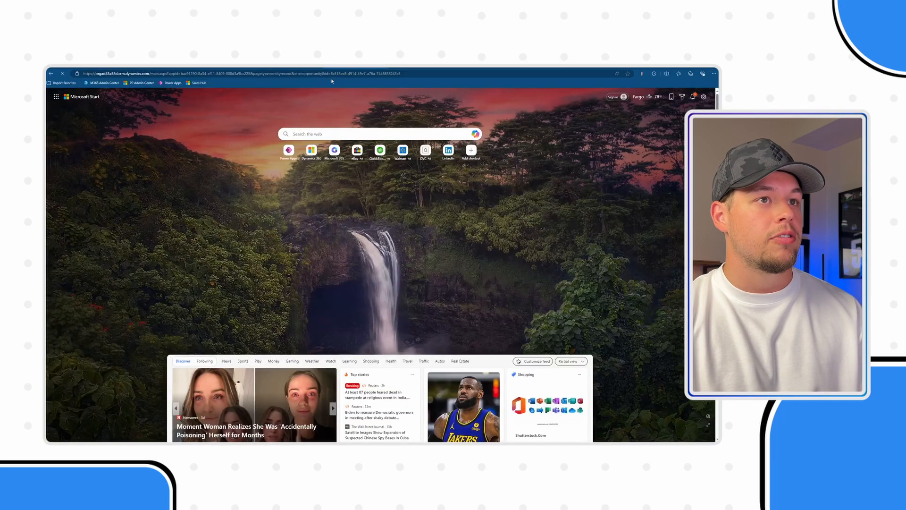
key("ctrl+v")
key("Return")
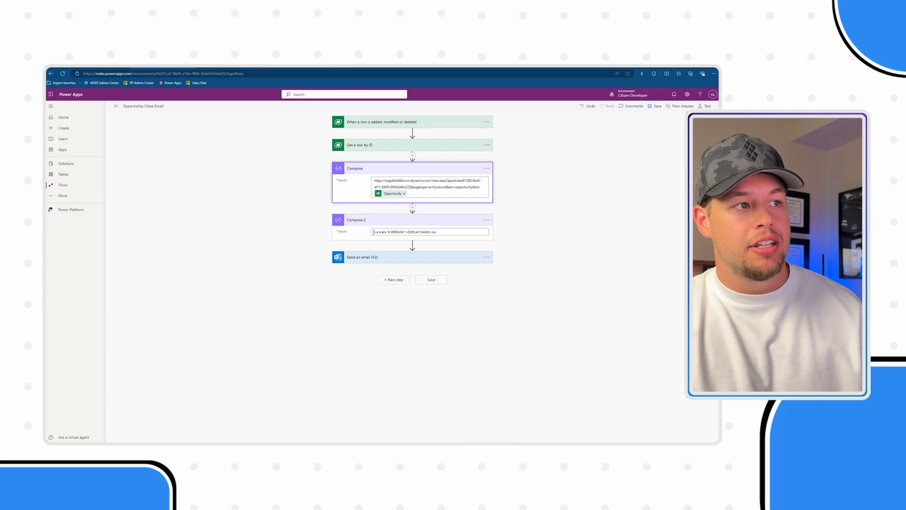
Step: Replace the HYPERLINK placeholder in Compose 2's anchor tag with the Outputs of the Compose action, keeping the quotation marks
triple_click(404, 234)
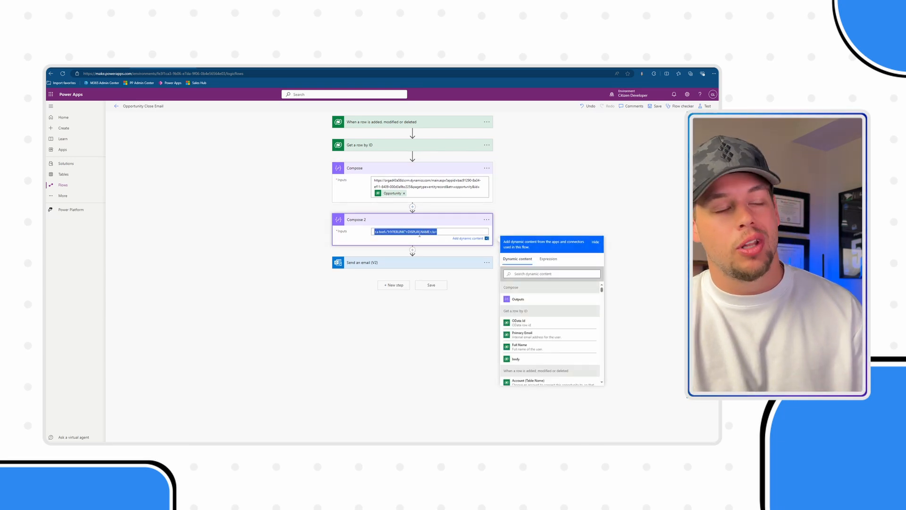
left_click(398, 233)
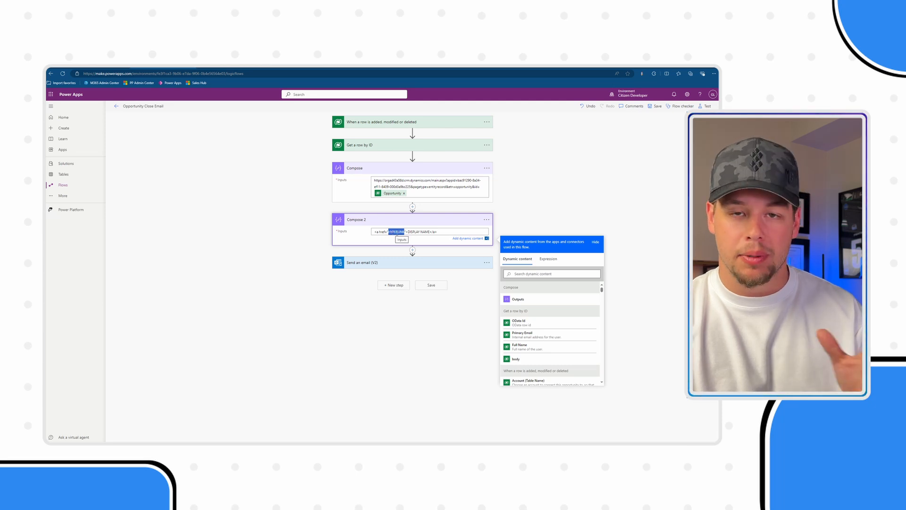
key("BackSpace")
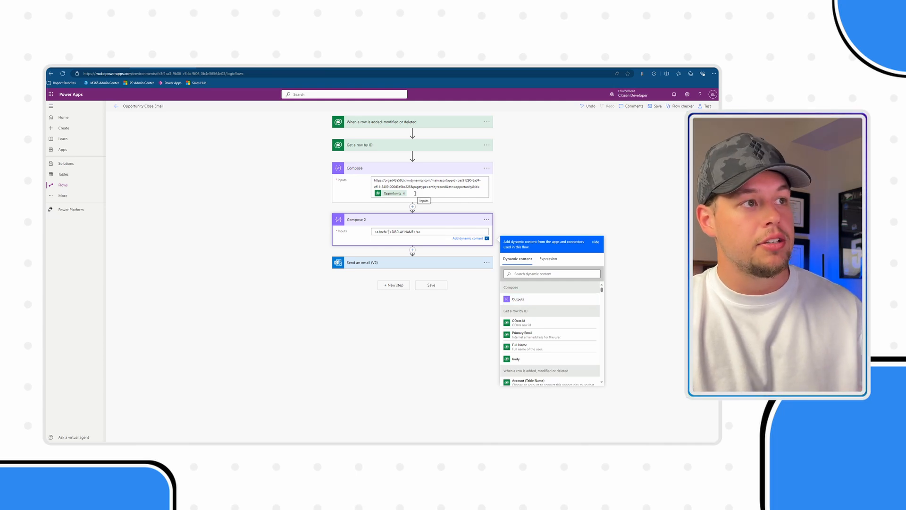
left_click_drag(416, 193, 376, 180)
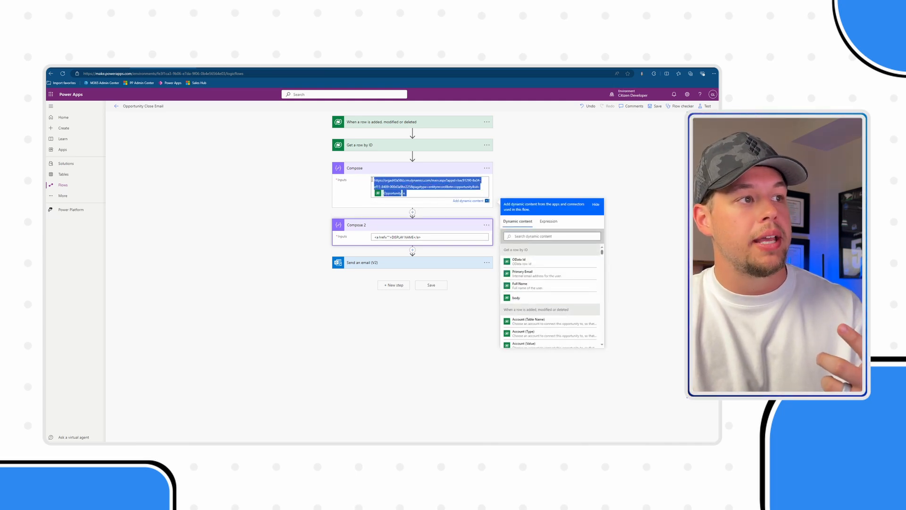
left_click(388, 238)
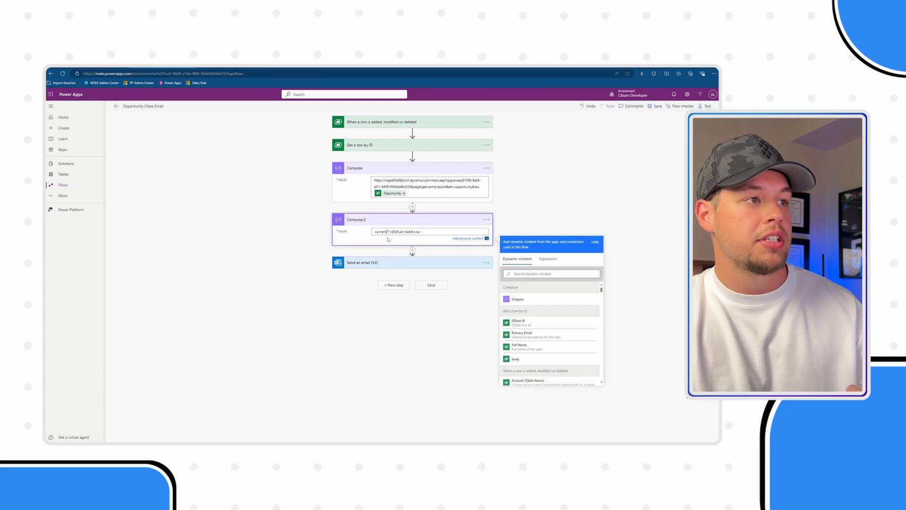
left_click(518, 299)
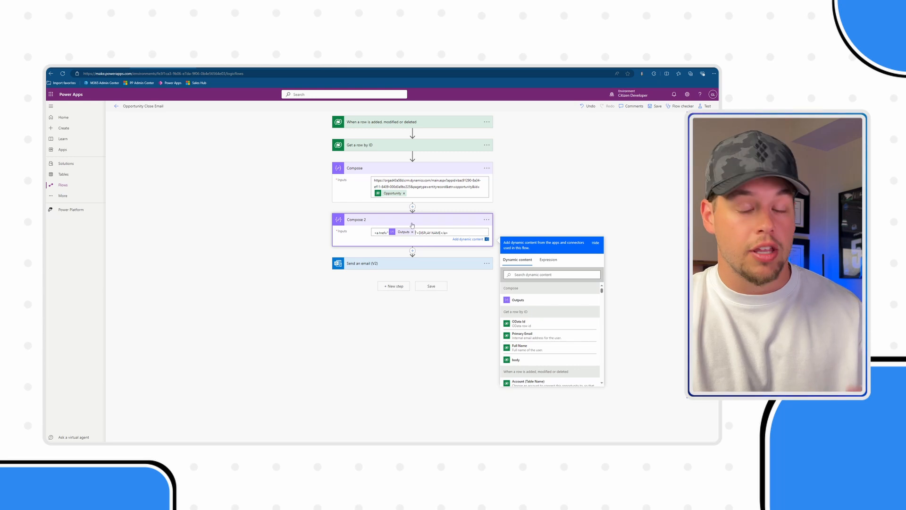
Step: Replace the DISPLAY NAME placeholder in Compose 2's anchor tag with the trigger's Topic as dynamic content
left_click_drag(418, 233, 439, 233)
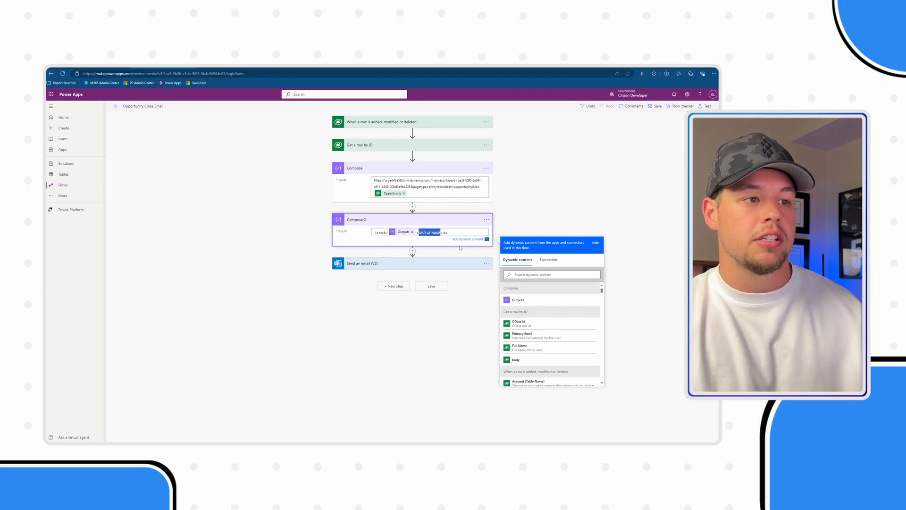
key("BackSpace")
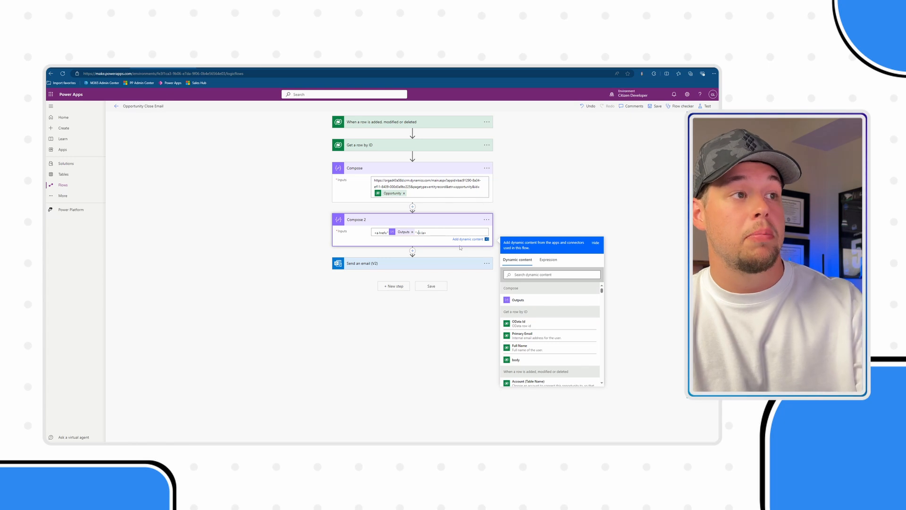
scroll(529, 312, "down", 3)
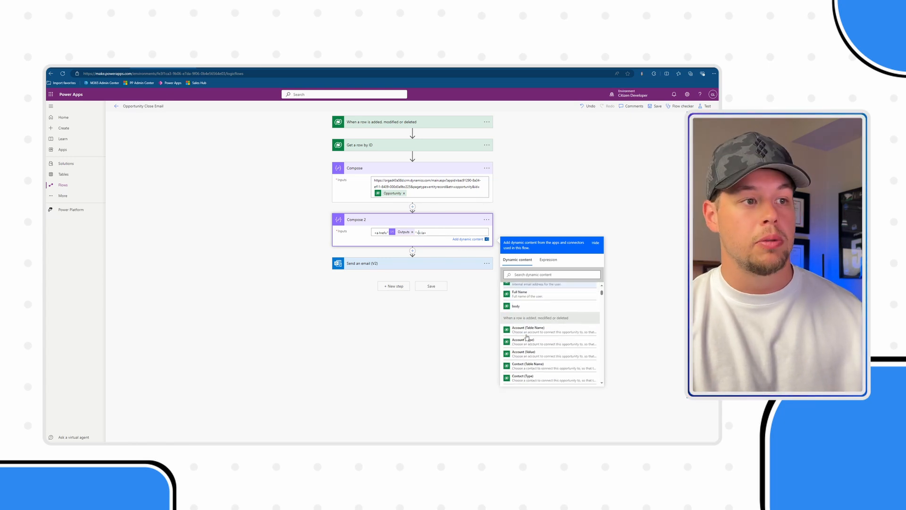
left_click(532, 274)
type("subje")
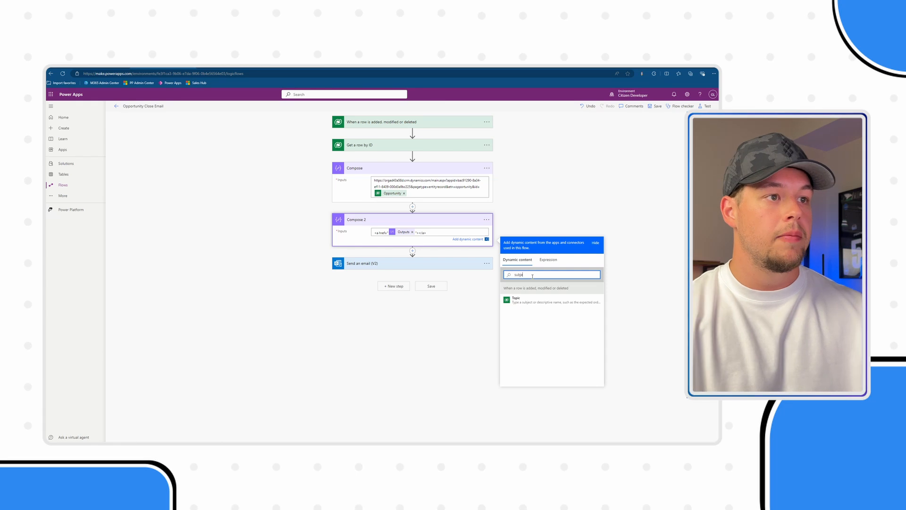
left_click(519, 299)
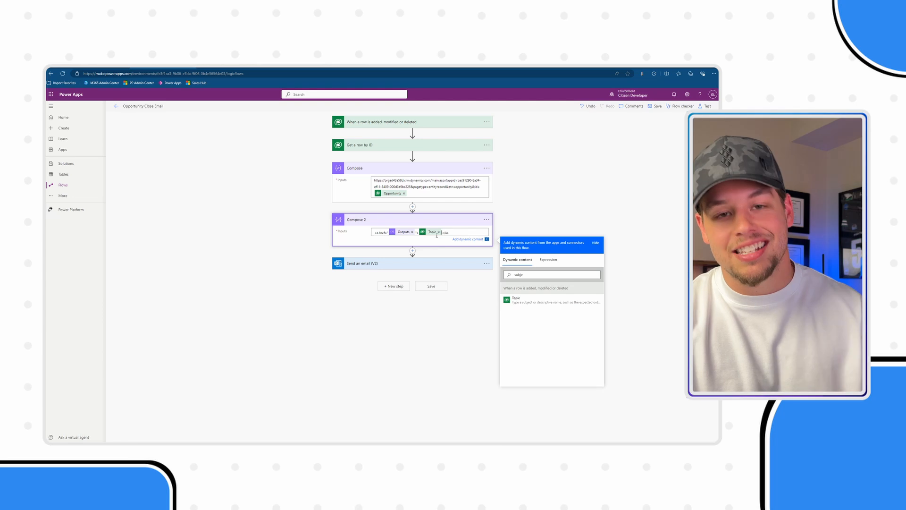
left_click(535, 203)
Step: Replace the Compose output in the Send an email (V2) body with the Outputs of Compose 2 and save the flow
left_click(460, 257)
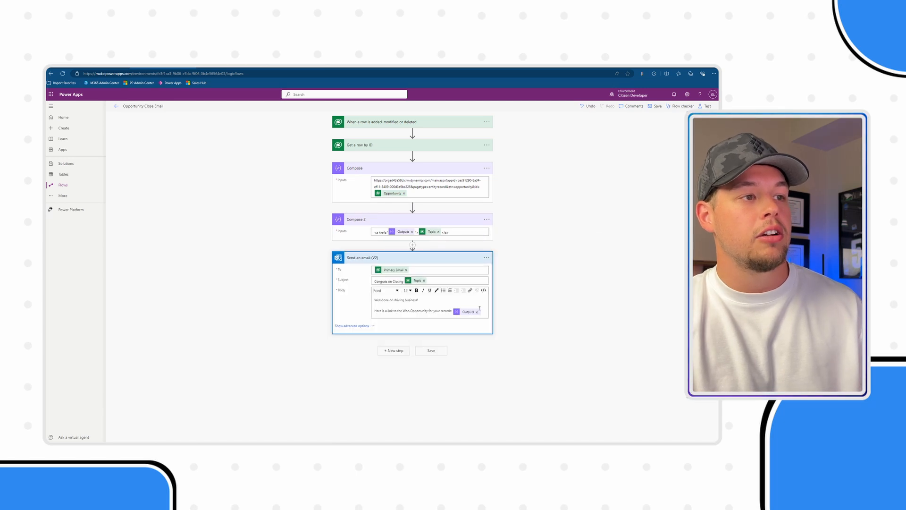
left_click(477, 313)
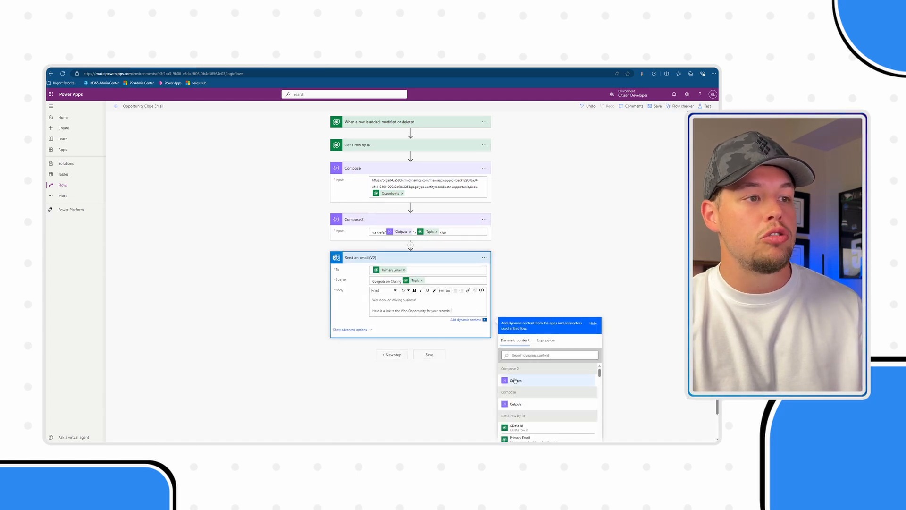
left_click(515, 380)
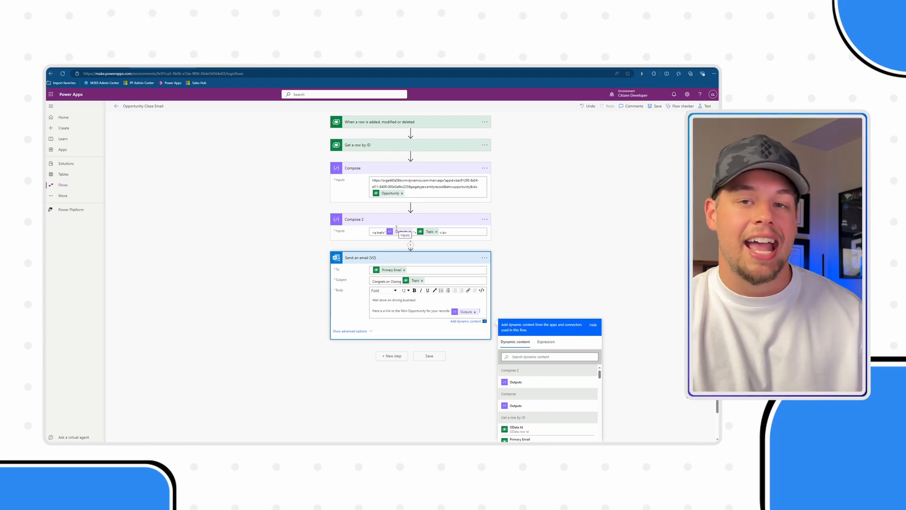
left_click(663, 107)
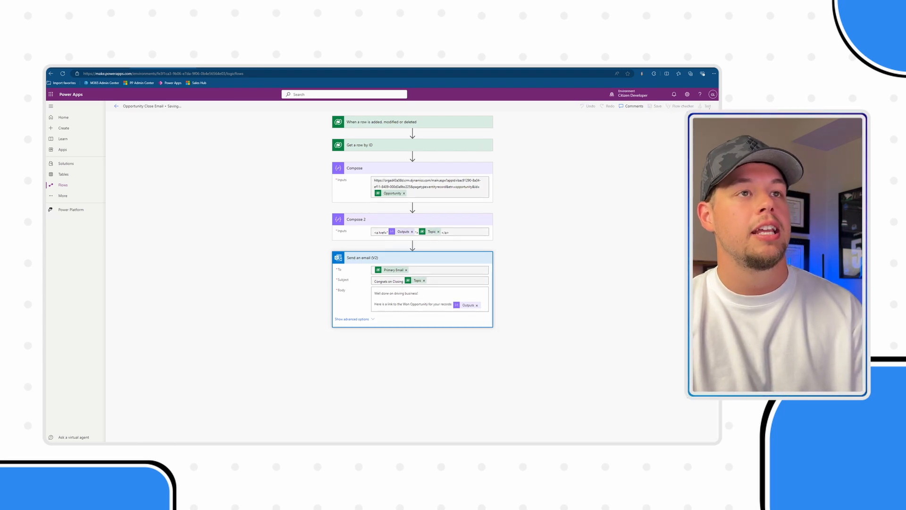
Step: Test the flow and follow the My BIG Opportunity link in the new congratulations email in Outlook
left_click(708, 107)
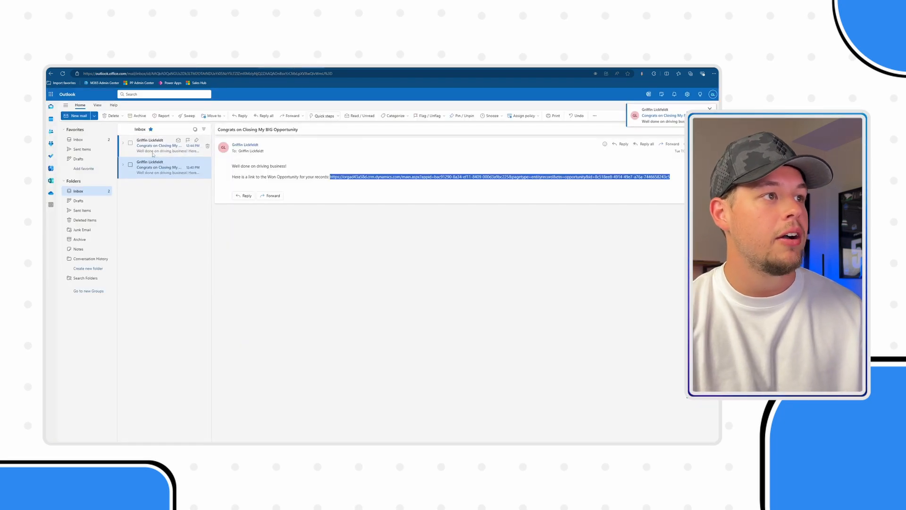
left_click(152, 152)
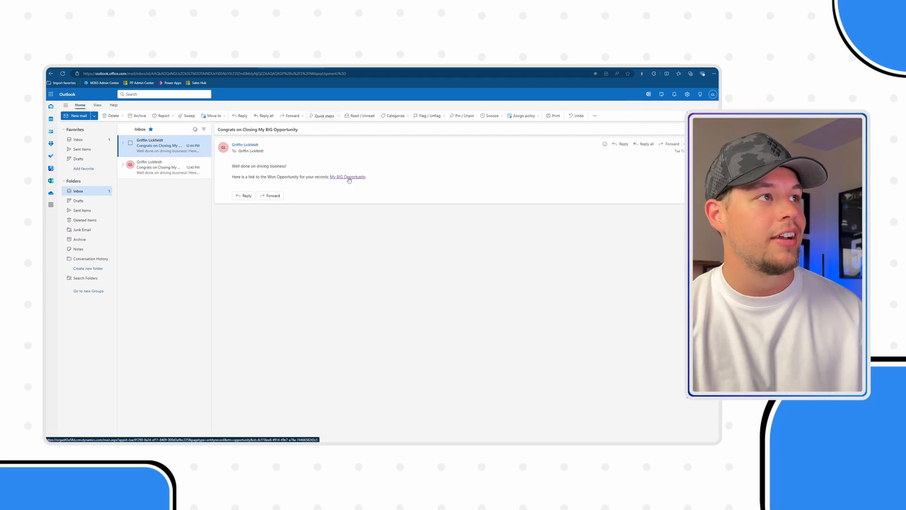
left_click(349, 178)
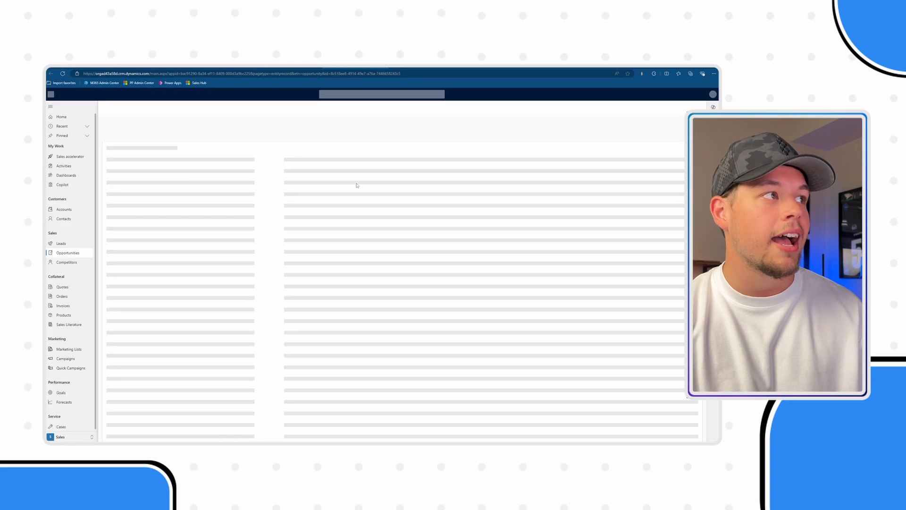